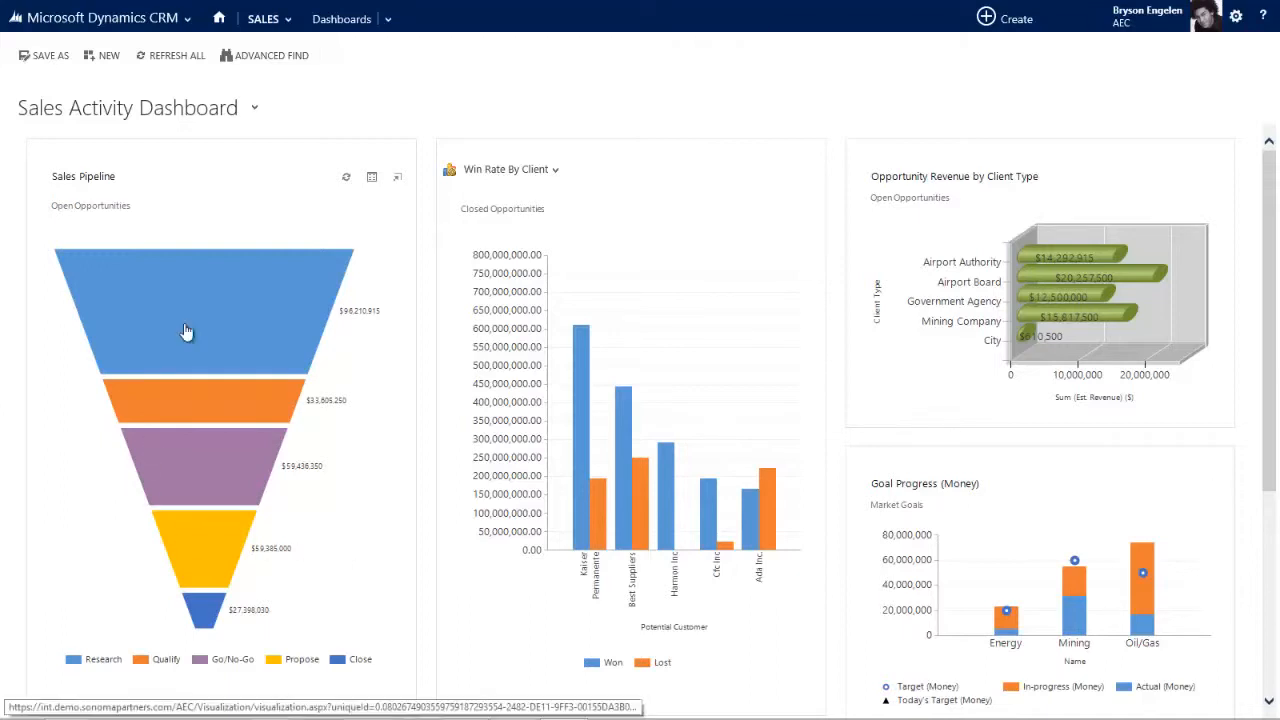
# Look over the available system and personal dashboards without switching from the Sales Activity Dashboard.
pyautogui.click(253, 112)
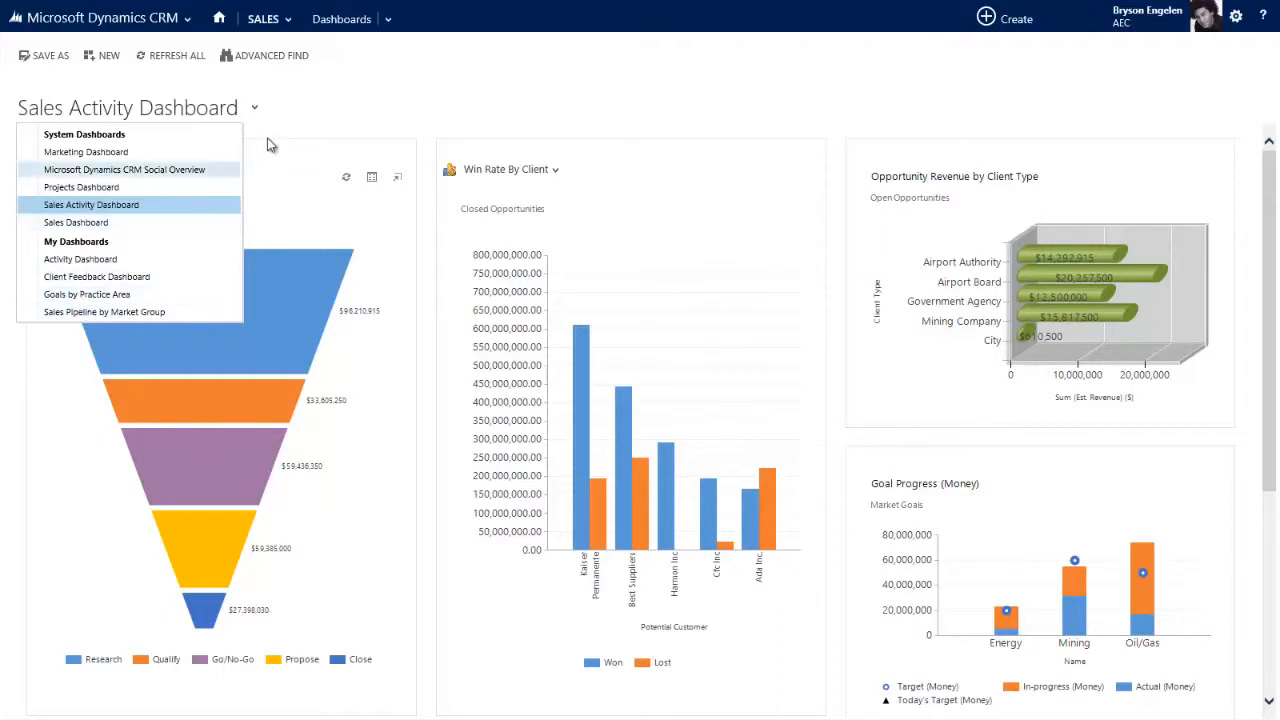
pyautogui.click(302, 114)
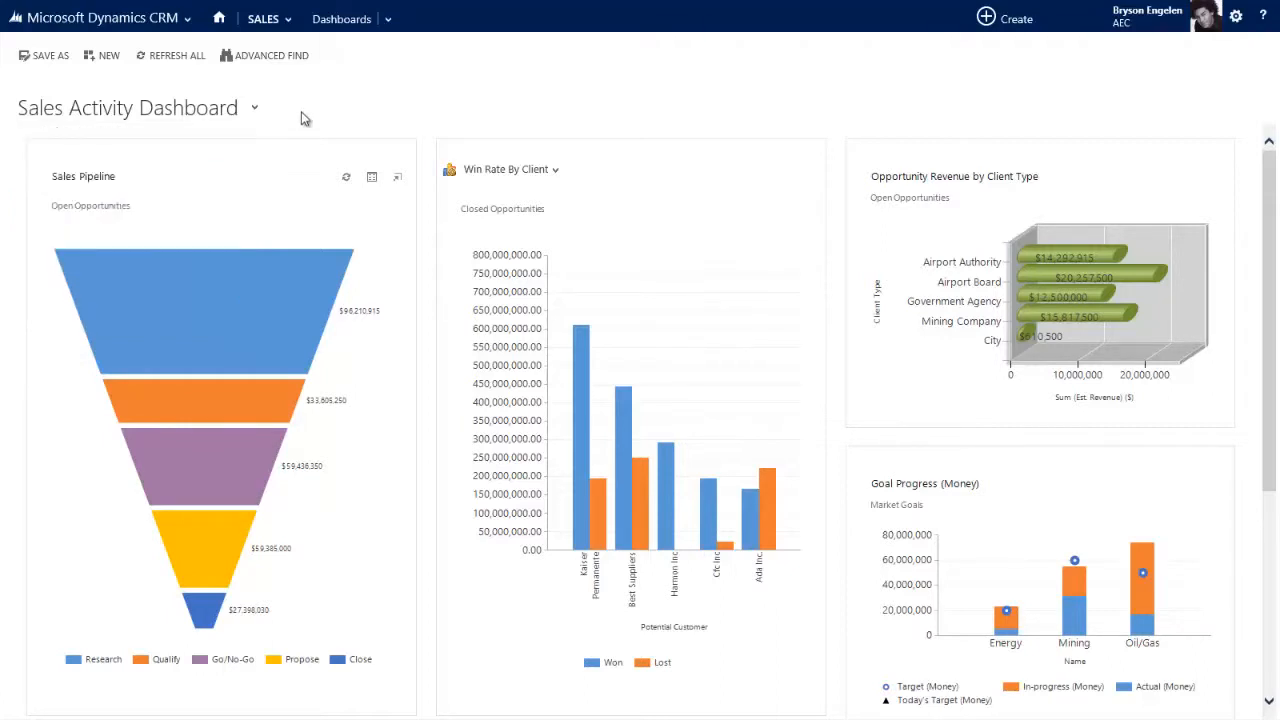
pyautogui.click(108, 60)
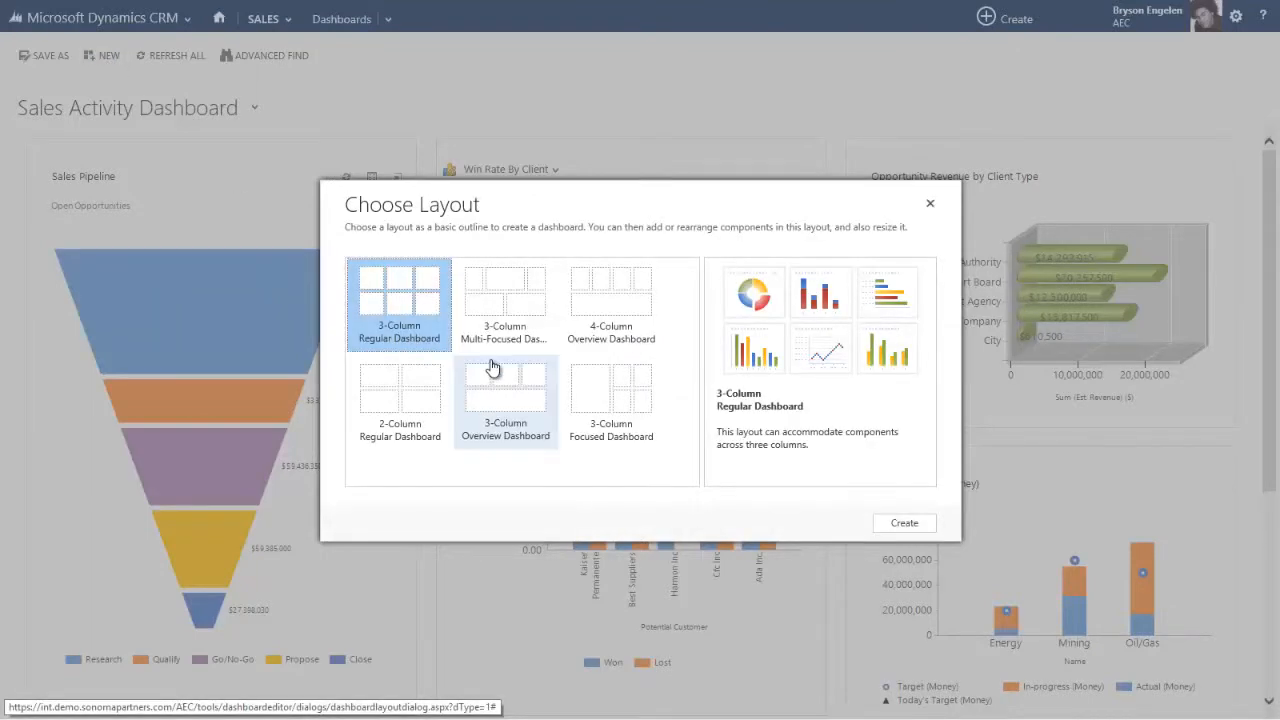
pyautogui.click(907, 526)
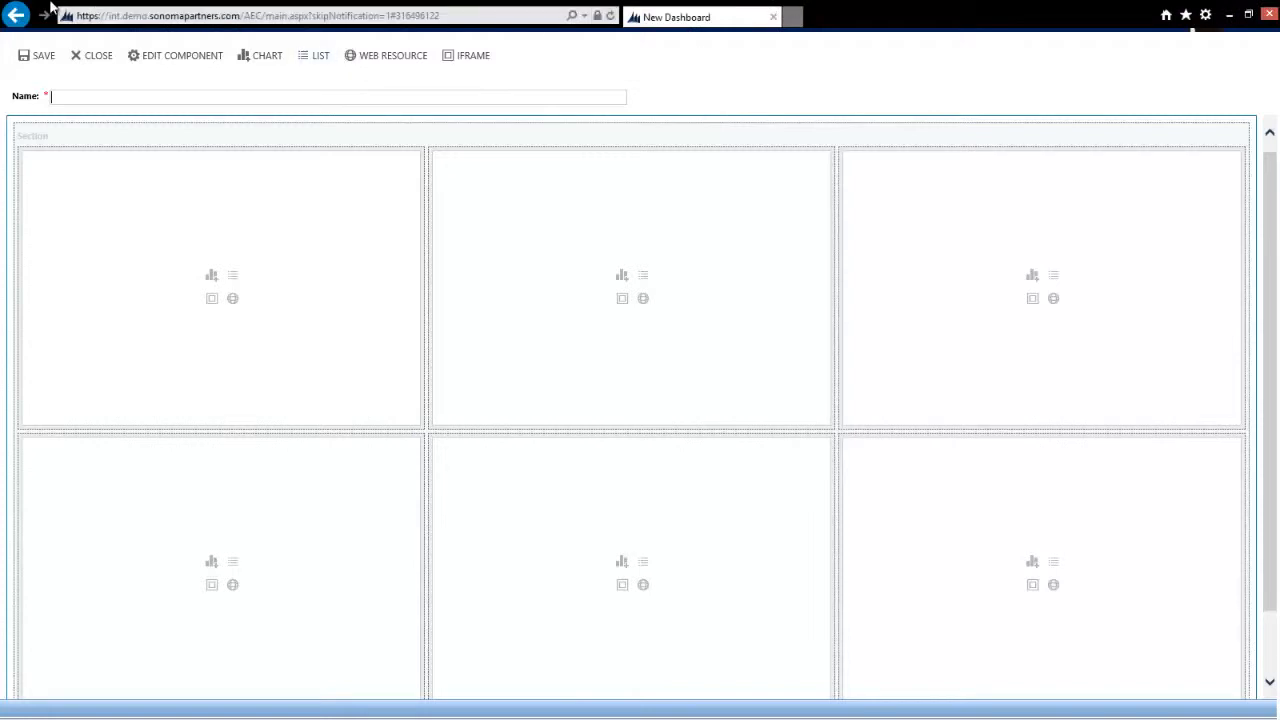
pyautogui.click(15, 15)
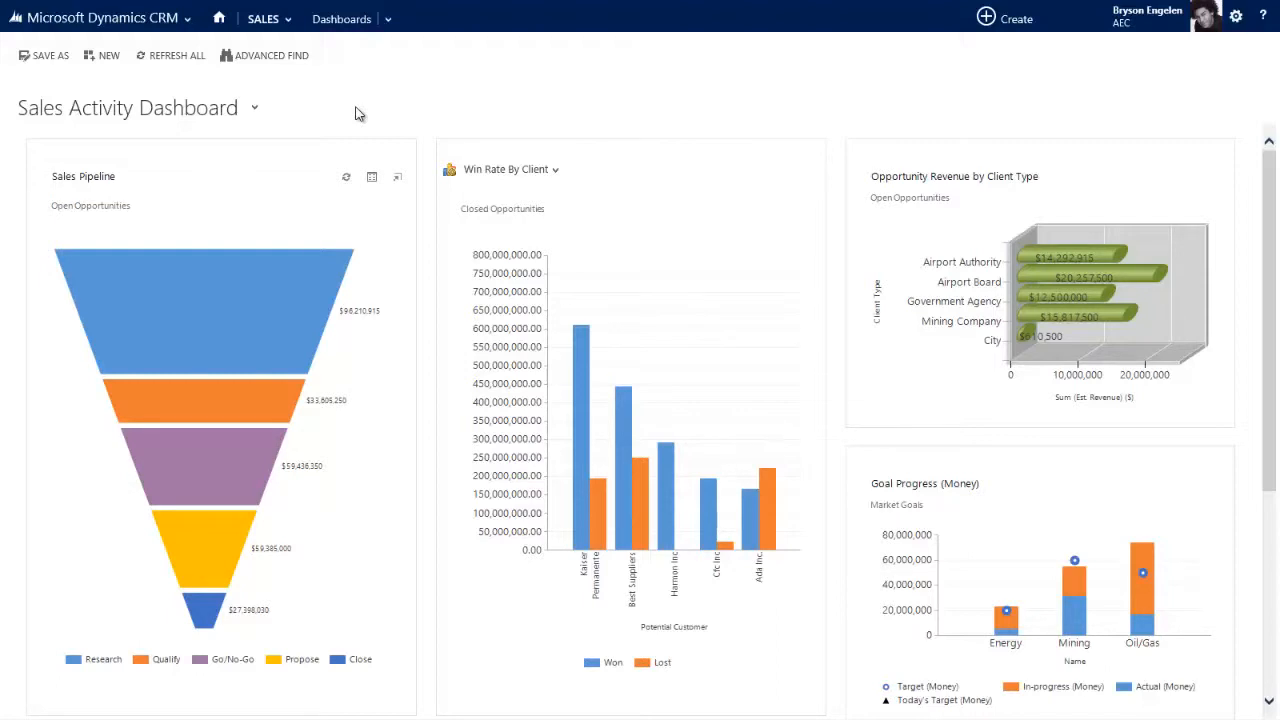
# Drill down into the Research stage of the Sales Pipeline chart by Client Type, and return to the full funnel.
pyautogui.scroll(-4, 1270, 226)
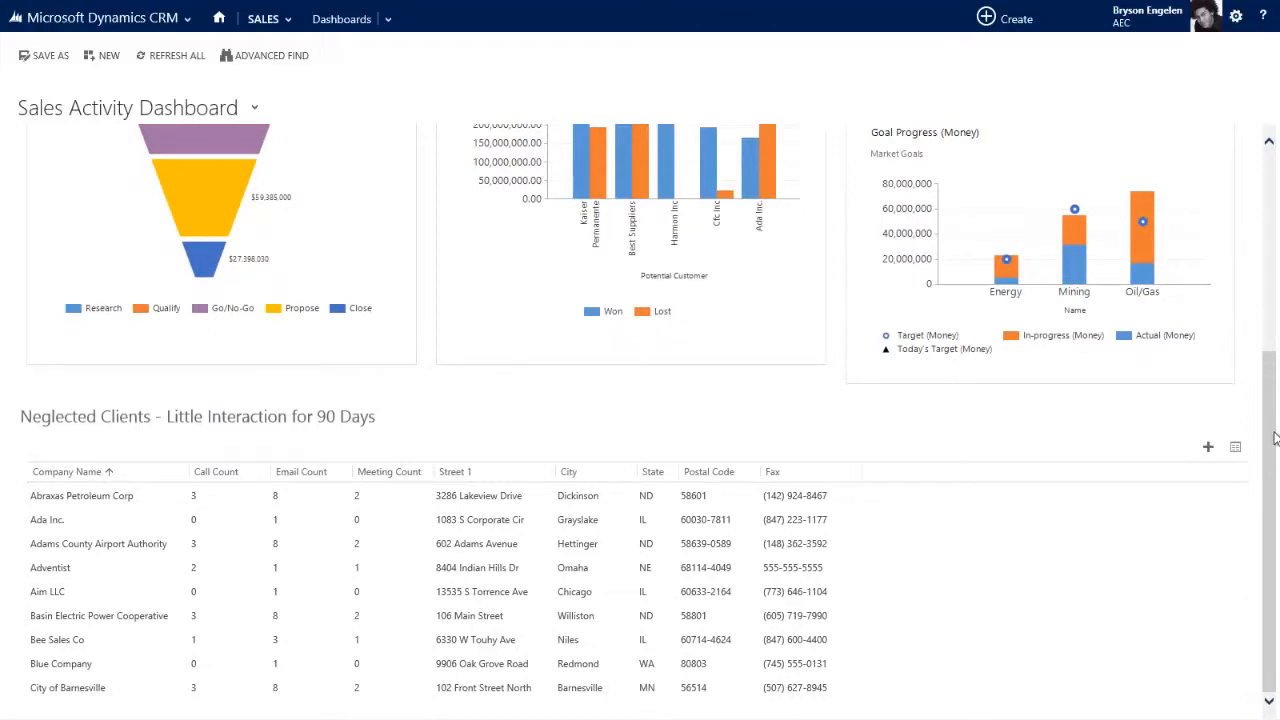
pyautogui.moveTo(1274, 437); pyautogui.dragTo(1274, 243)
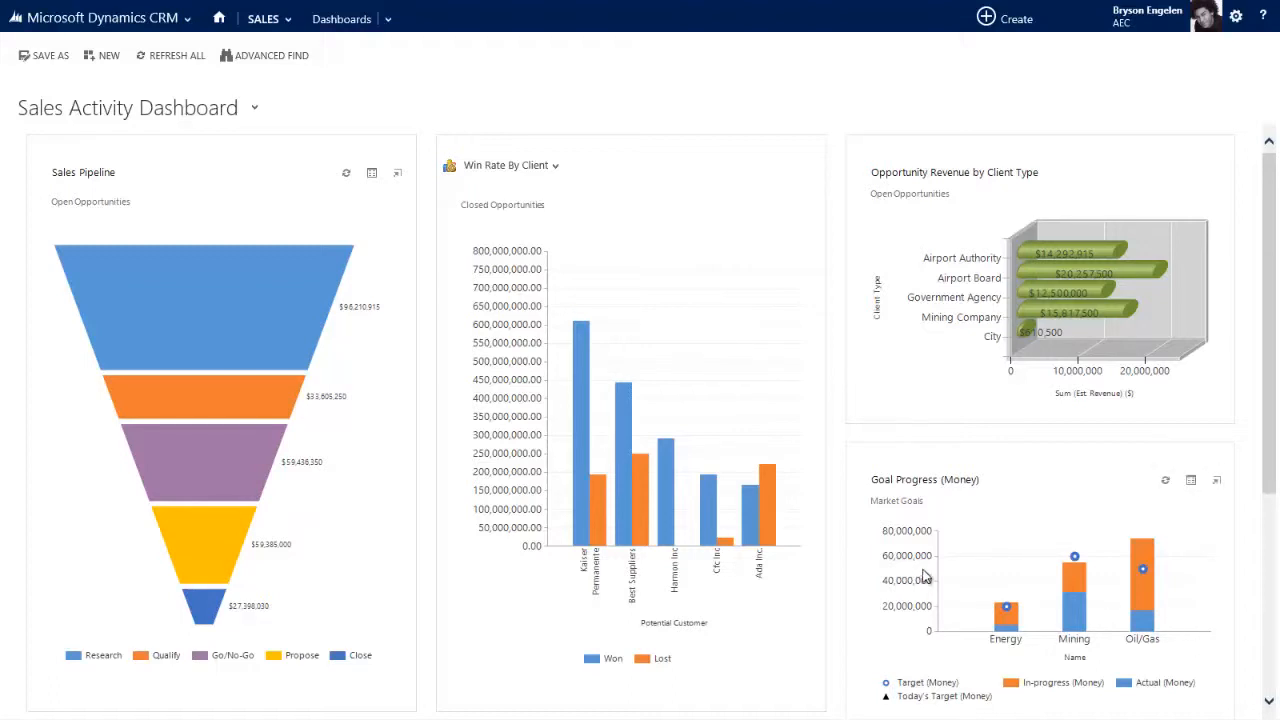
pyautogui.click(193, 313)
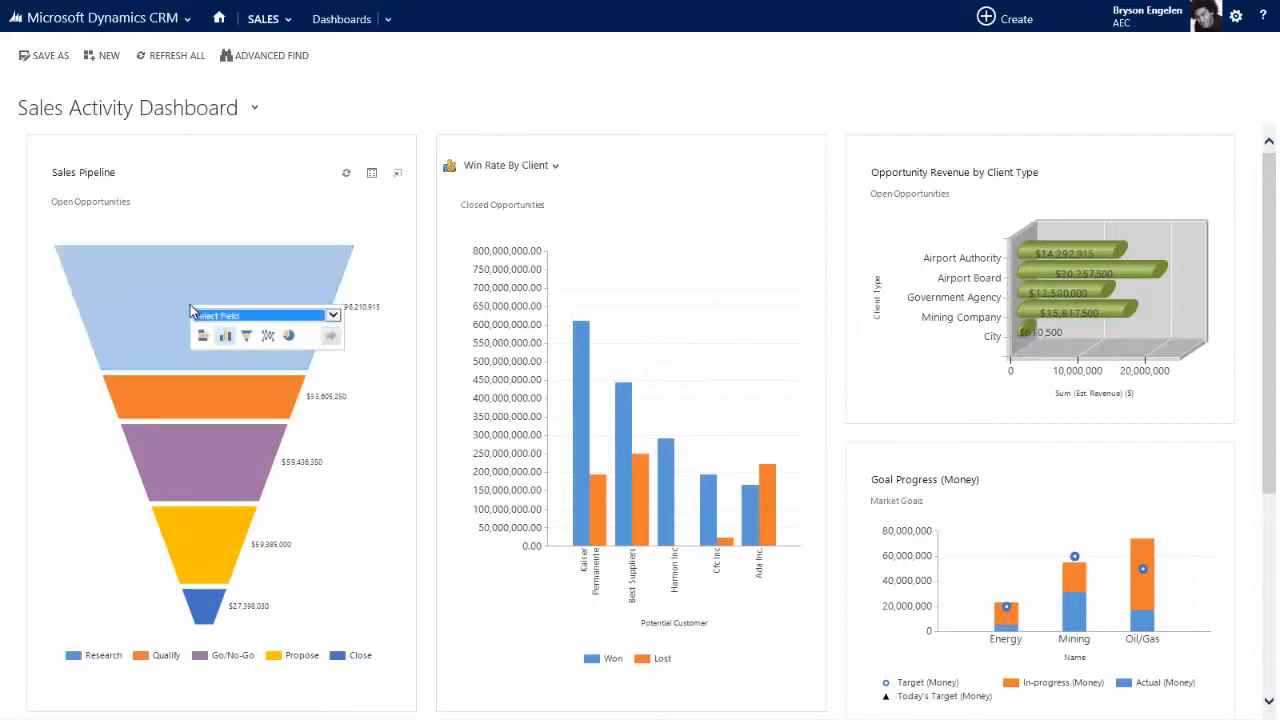
pyautogui.click(263, 317)
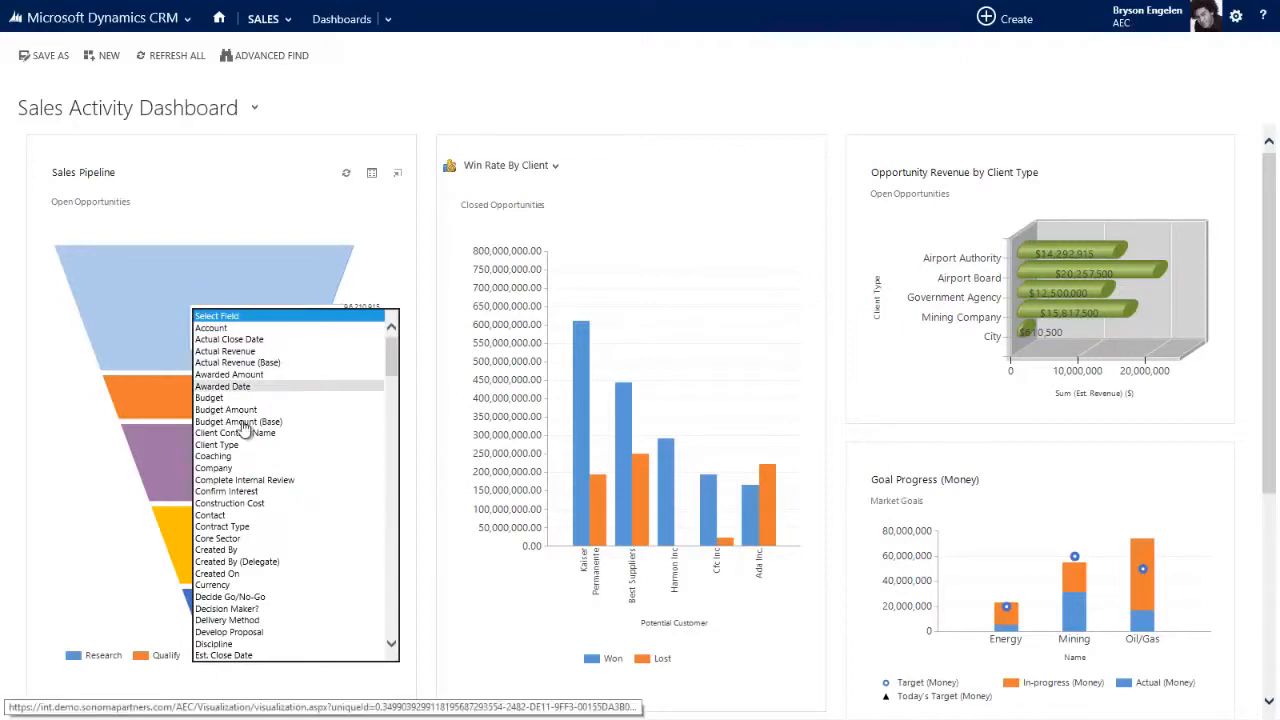
pyautogui.click(238, 445)
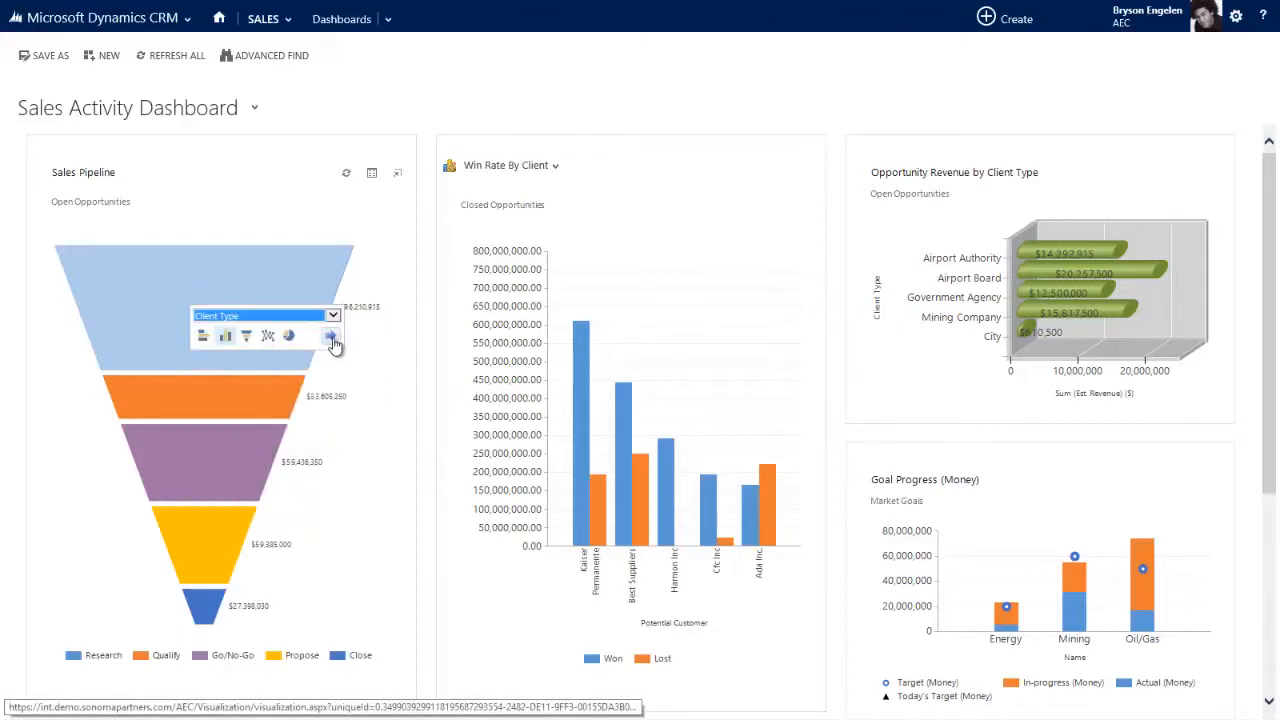
pyautogui.click(330, 337)
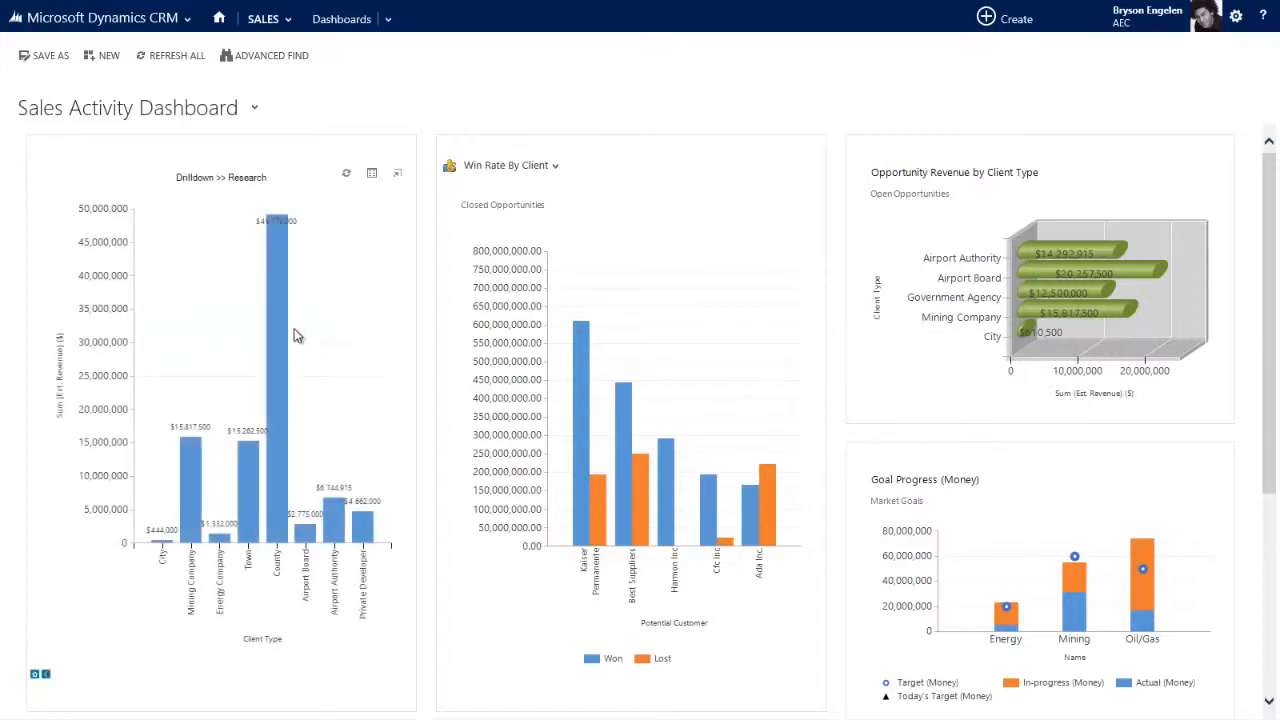
pyautogui.moveTo(280, 331)
pyautogui.click(35, 678)
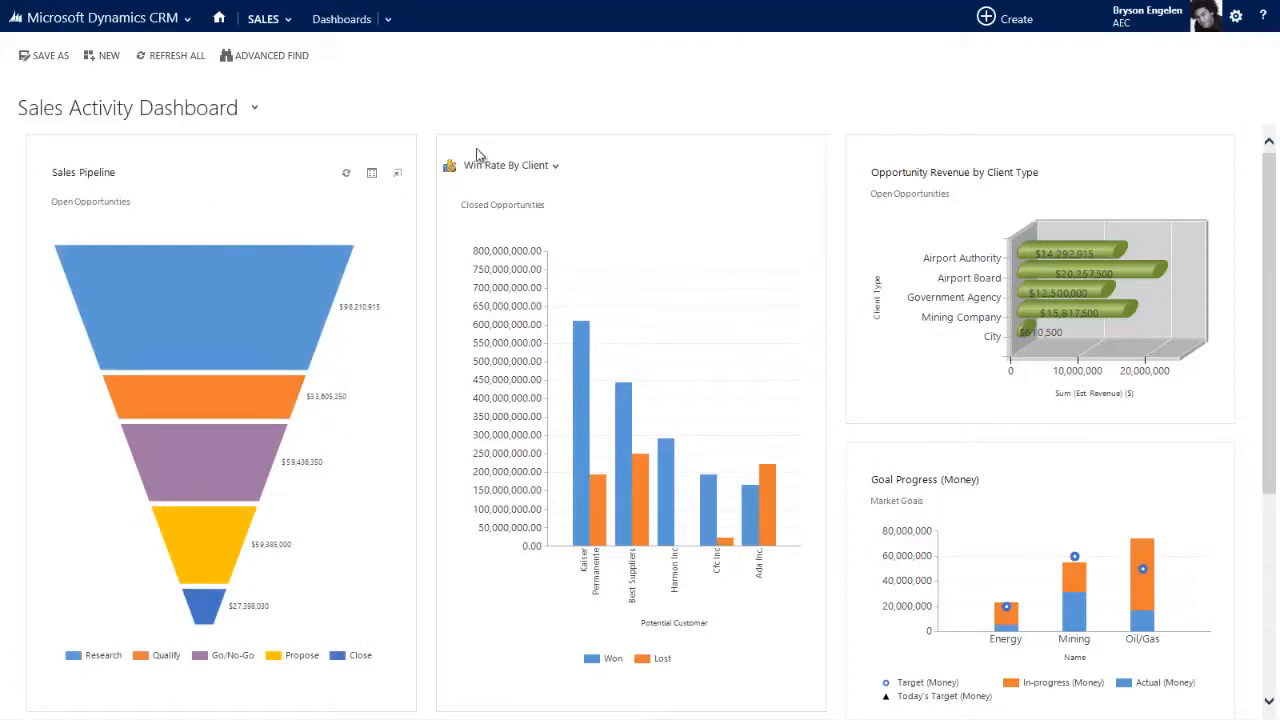
# Switch the Closed Opportunities chart through Win Rate By Client Type and Win Rate By Market to Win Rate By Quarter.
pyautogui.click(558, 172)
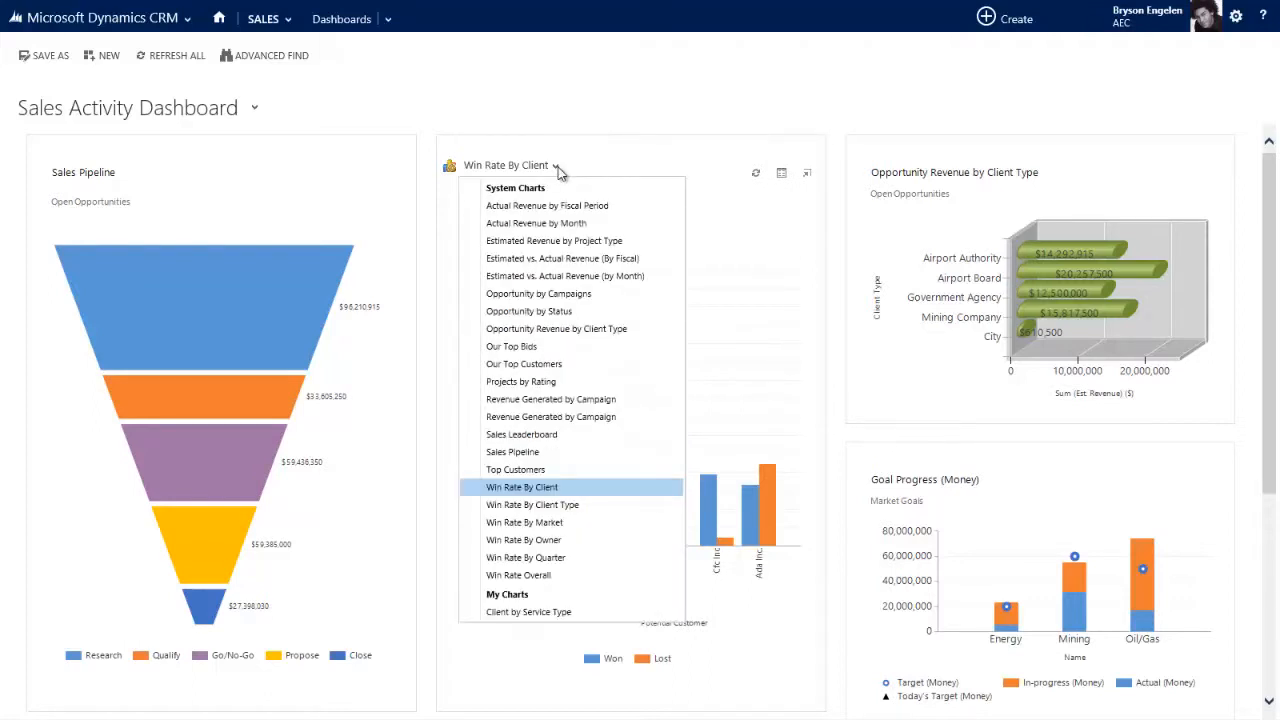
pyautogui.click(567, 504)
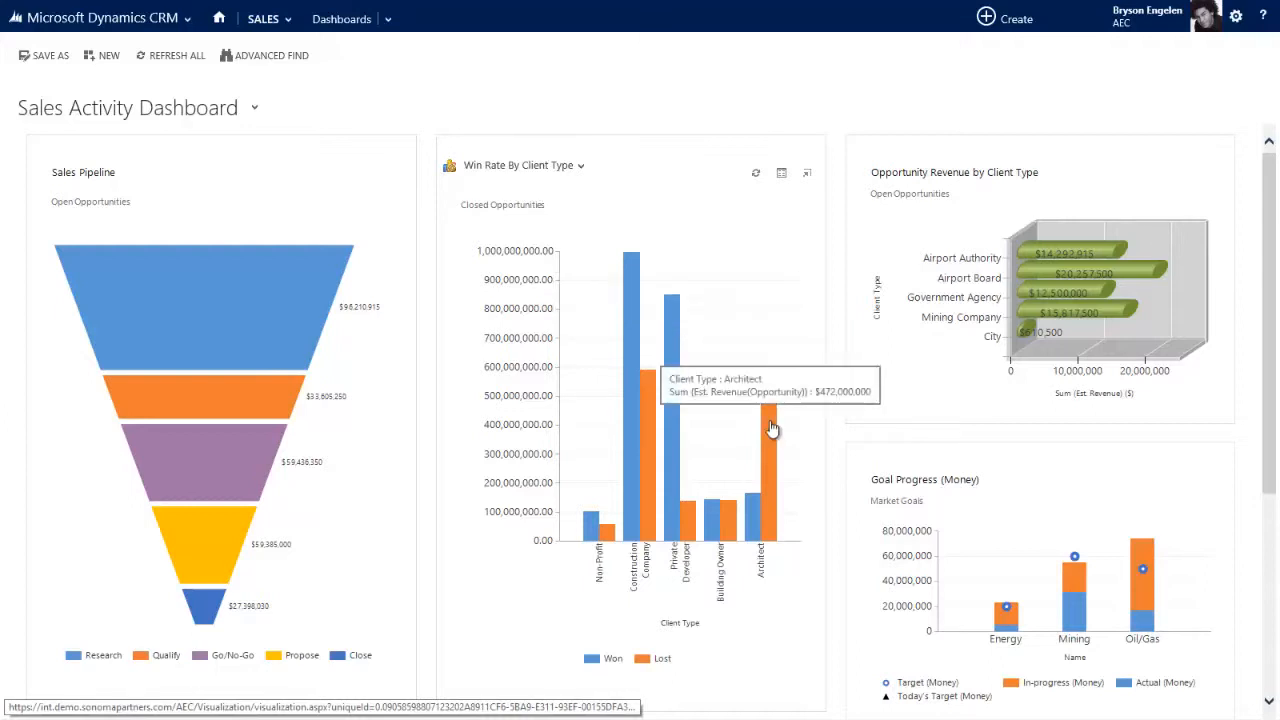
pyautogui.click(581, 167)
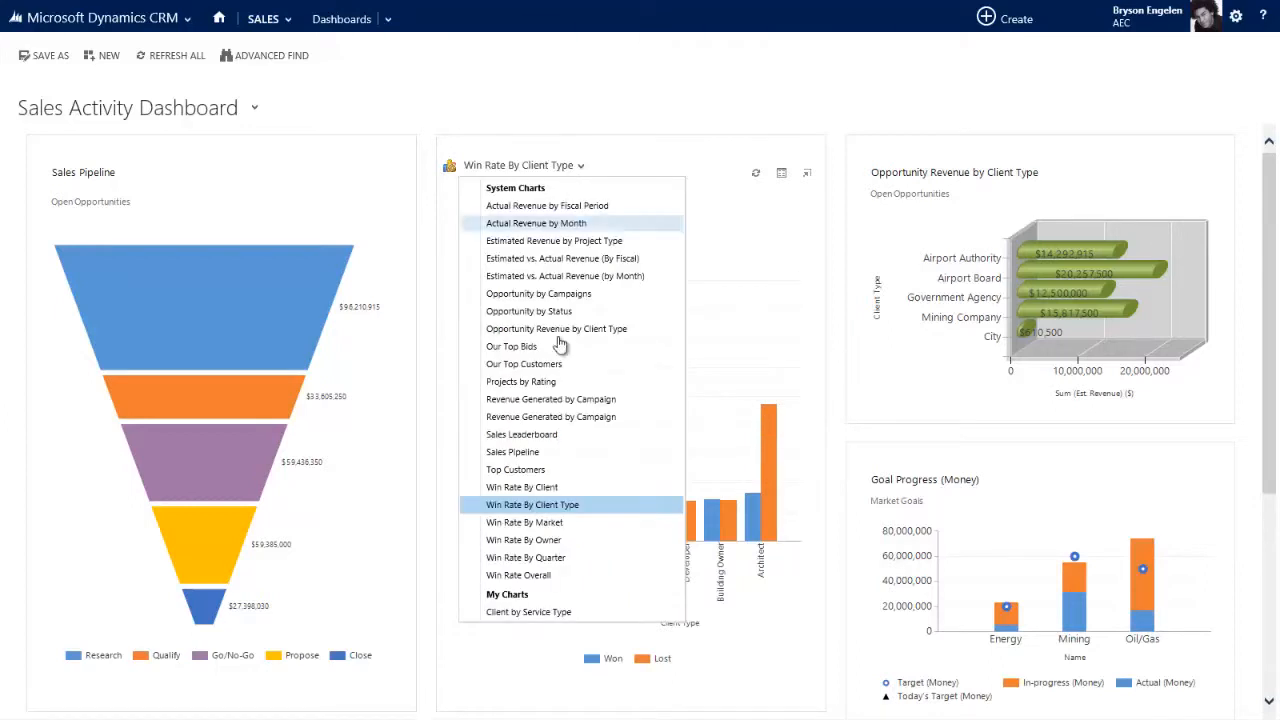
pyautogui.click(568, 520)
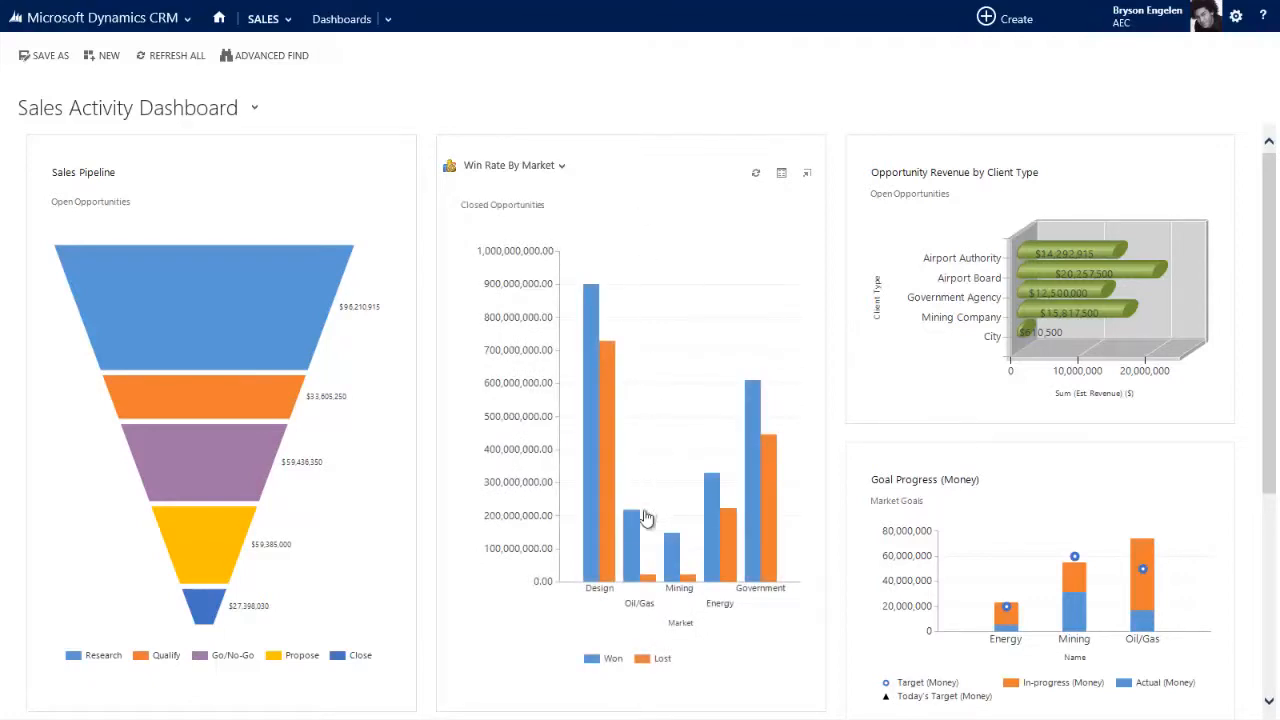
pyautogui.moveTo(634, 529)
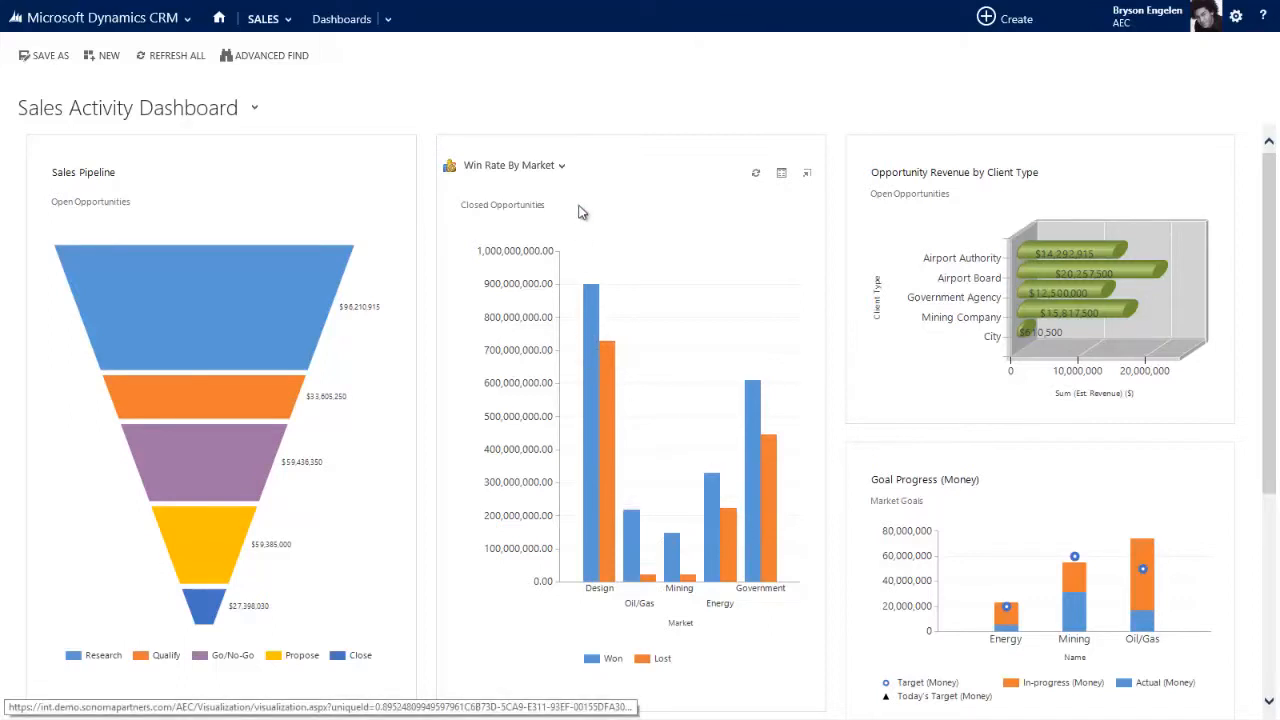
pyautogui.click(561, 167)
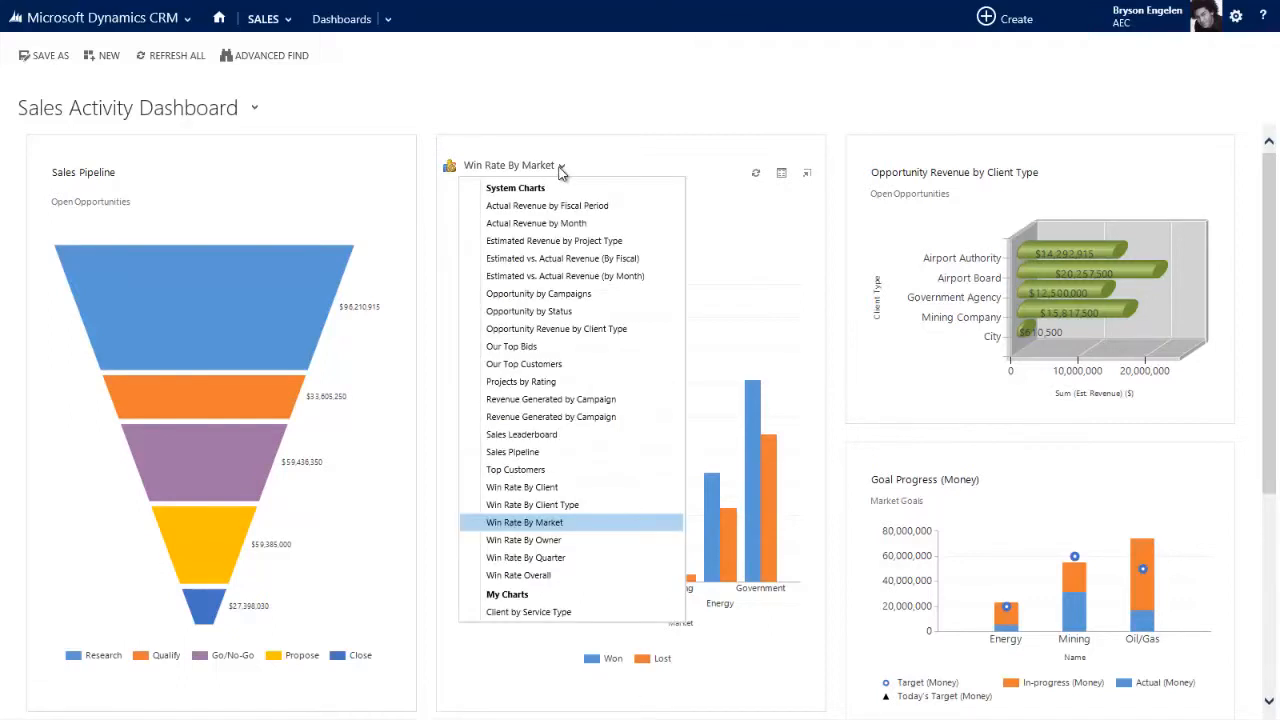
pyautogui.click(552, 558)
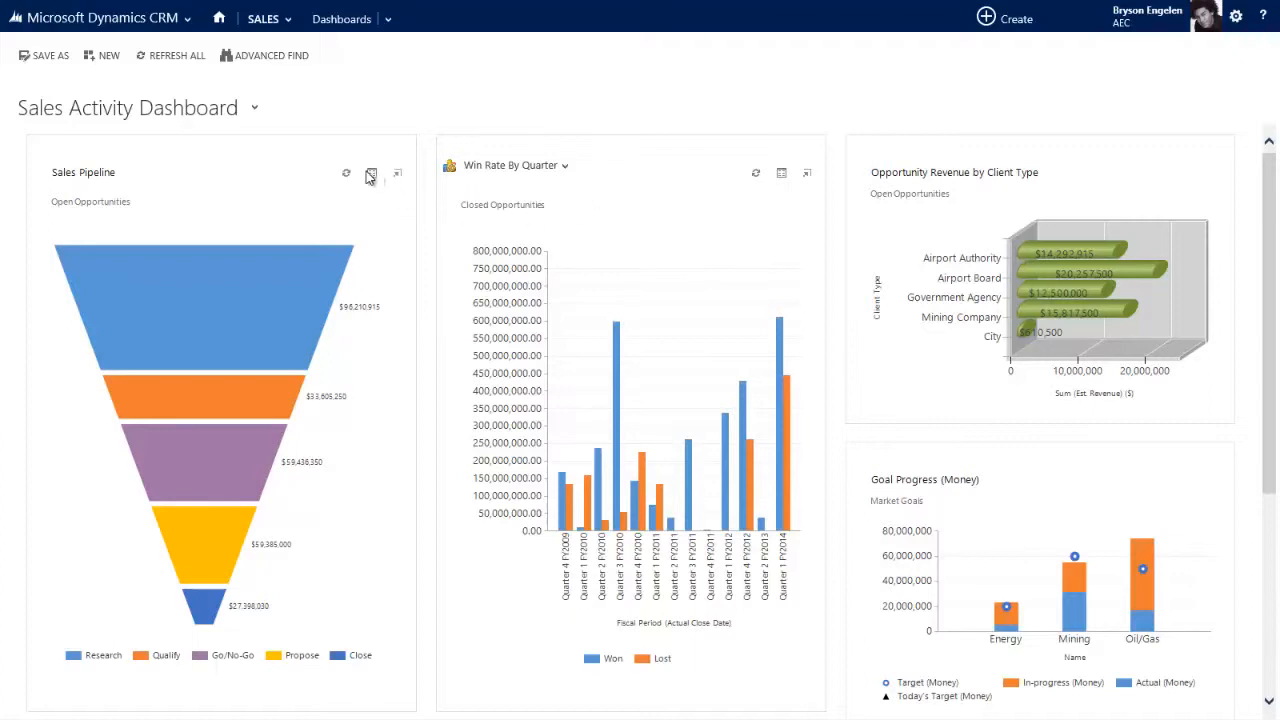
# Open the opportunity records behind the Sales Pipeline chart and turn on column filtering for the list.
pyautogui.click(372, 177)
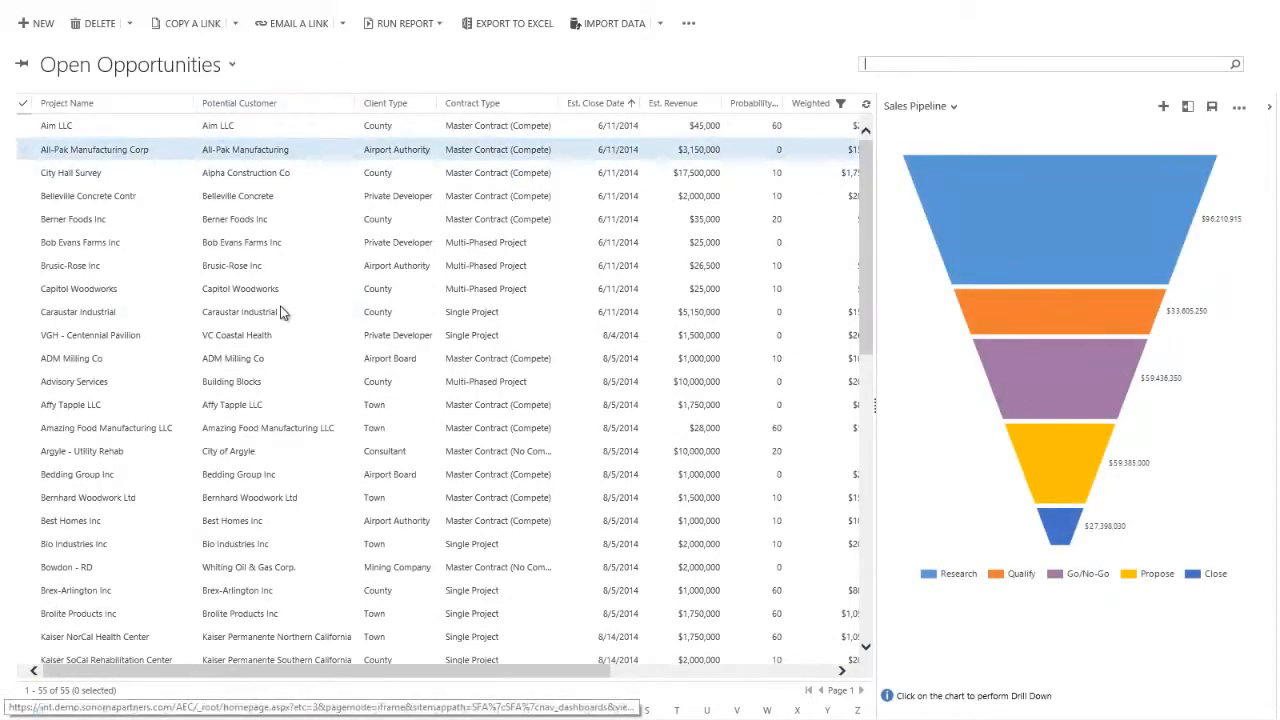
pyautogui.click(842, 104)
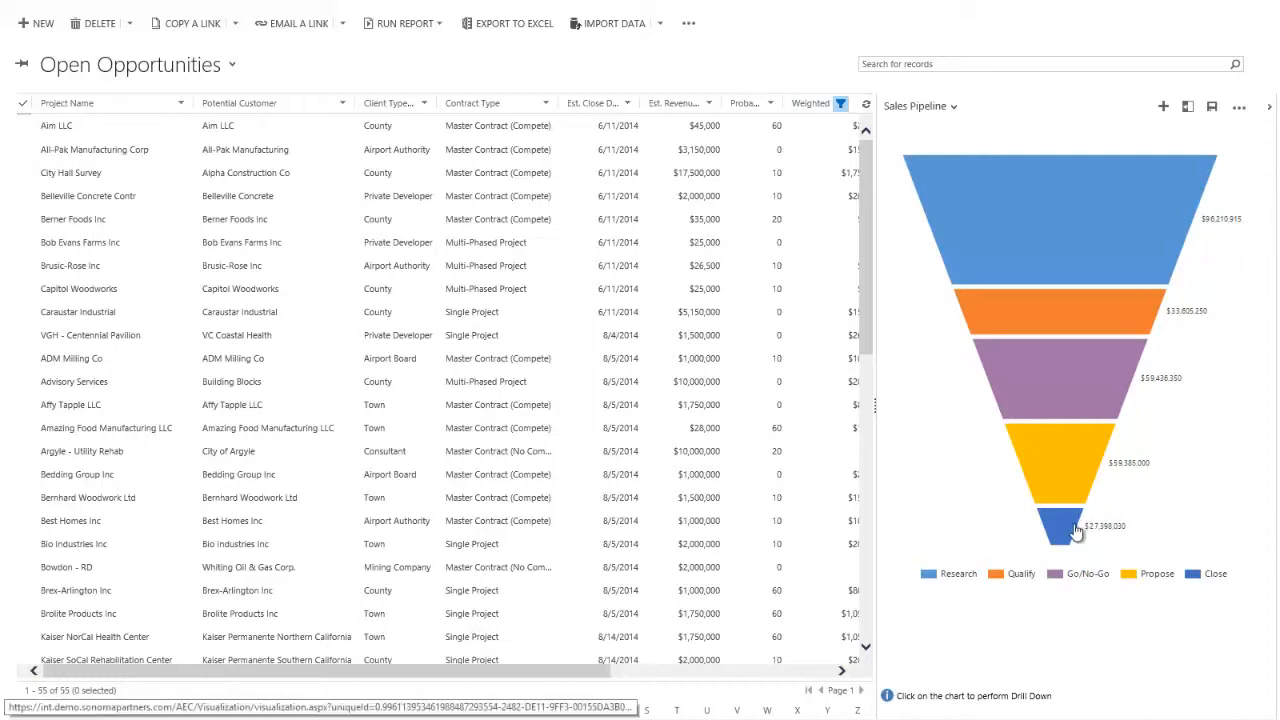
# Drill down into the Propose stage of the pipeline chart by Est. Revenue, and refresh the chart back to all open opportunities.
pyautogui.moveTo(1063, 533)
pyautogui.moveTo(1065, 490)
pyautogui.click(1060, 465)
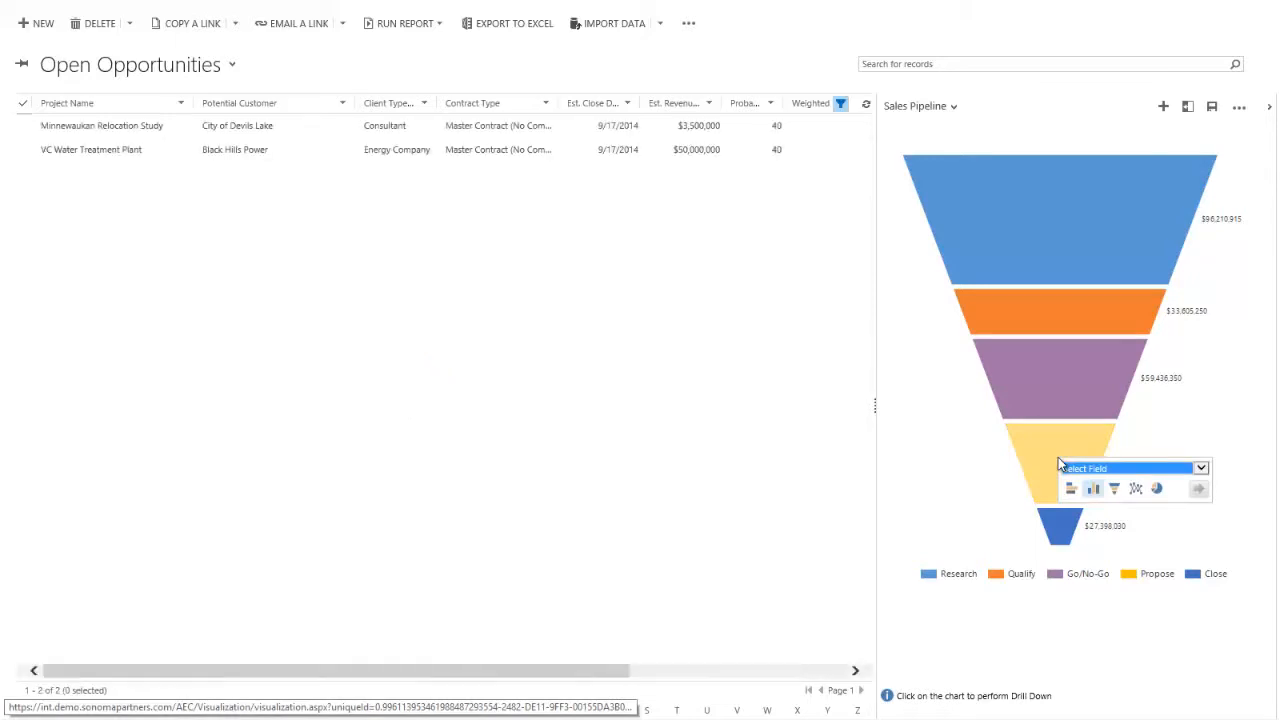
pyautogui.click(1204, 469)
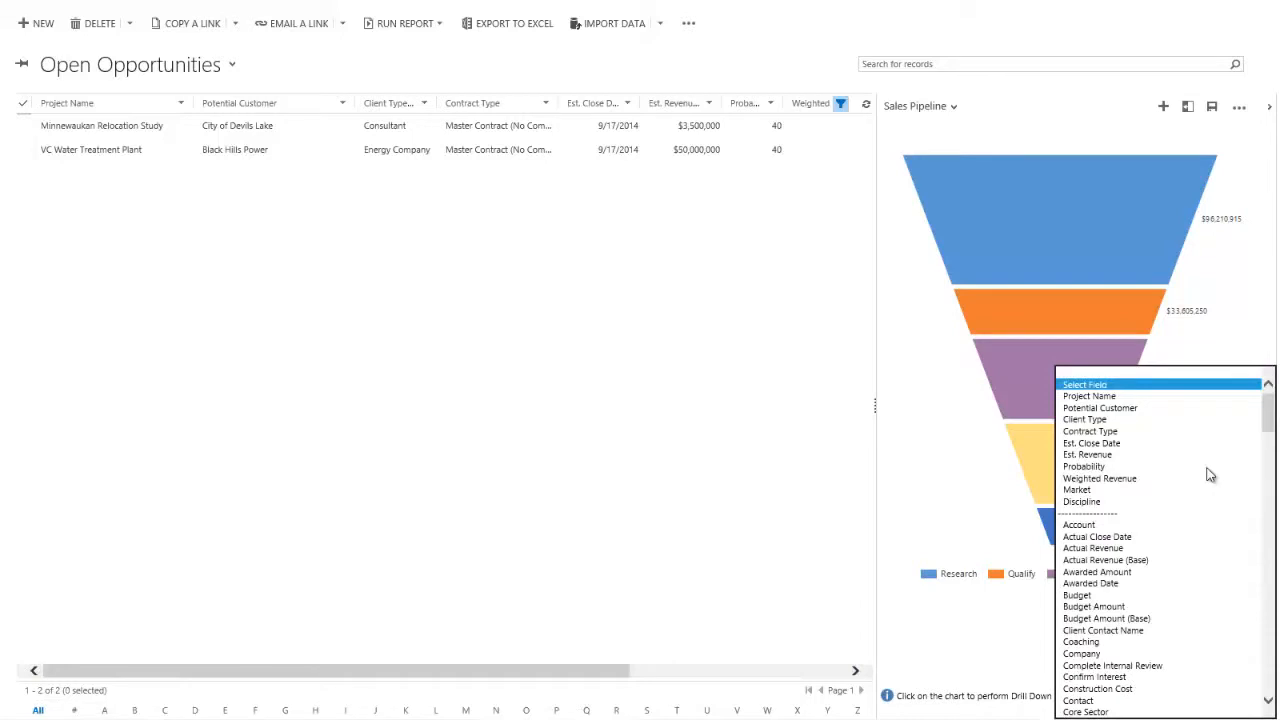
pyautogui.click(1106, 456)
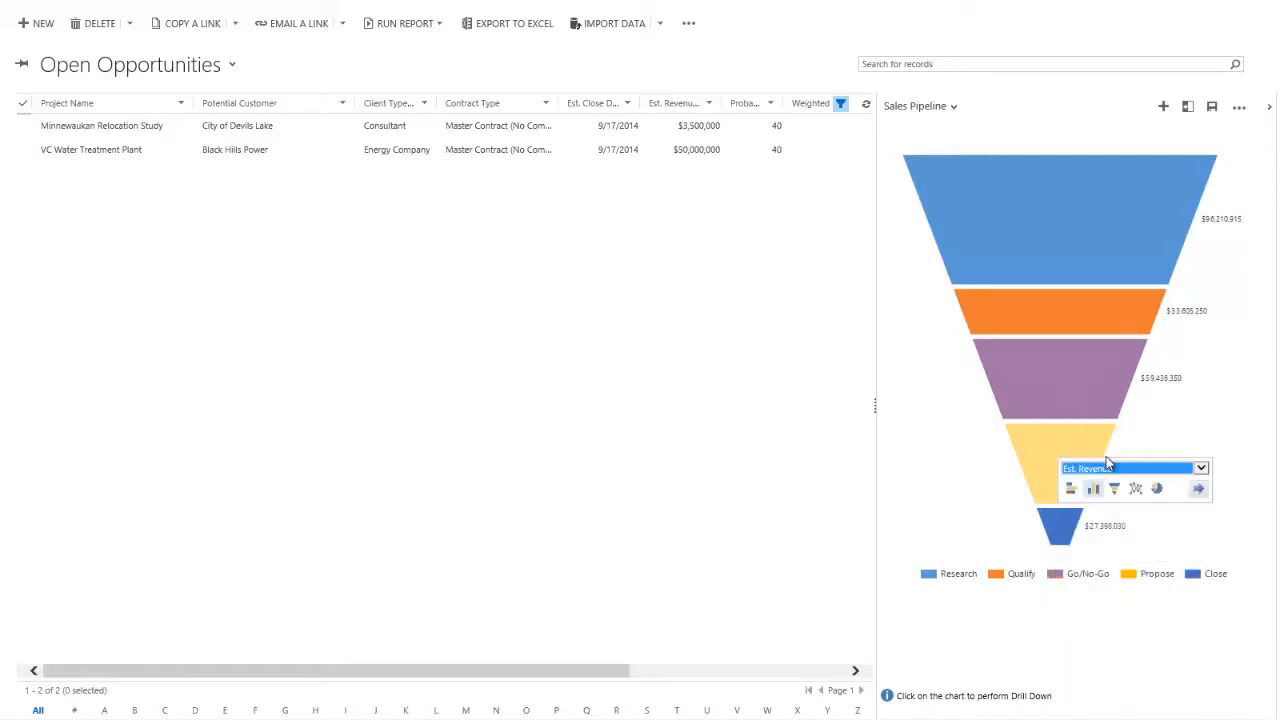
pyautogui.click(1200, 489)
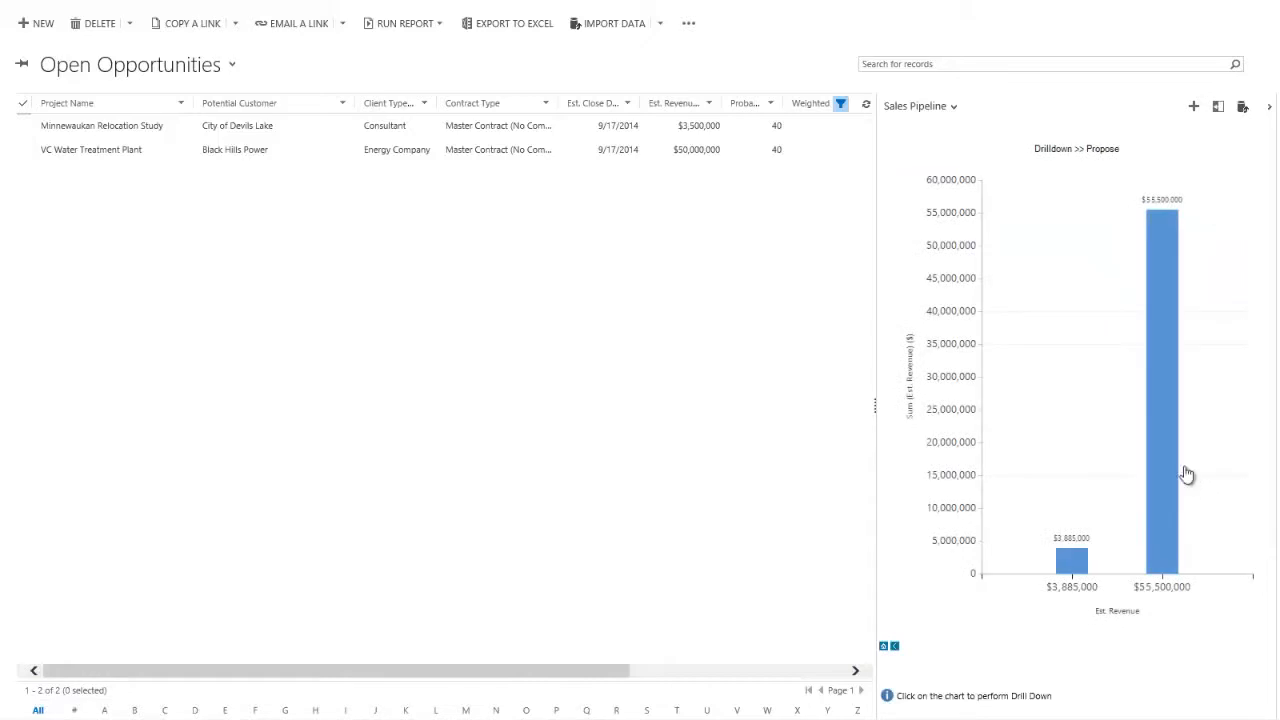
pyautogui.moveTo(1160, 390)
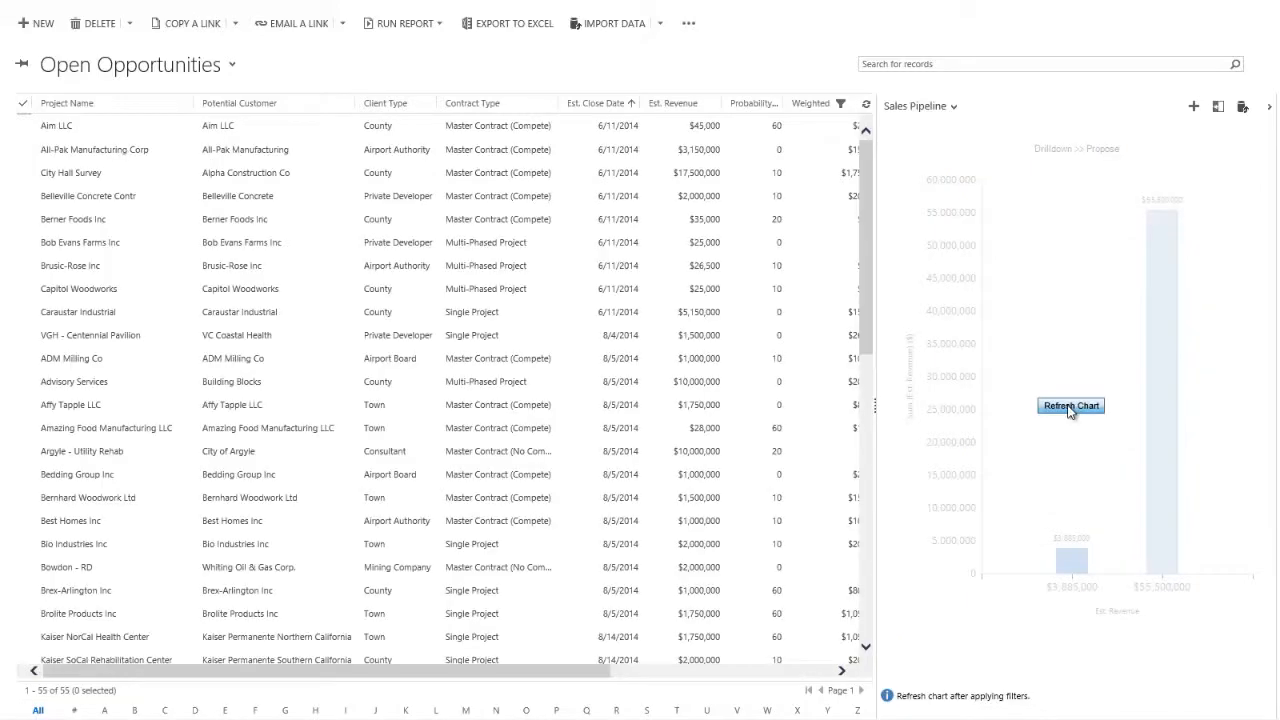
pyautogui.click(1071, 407)
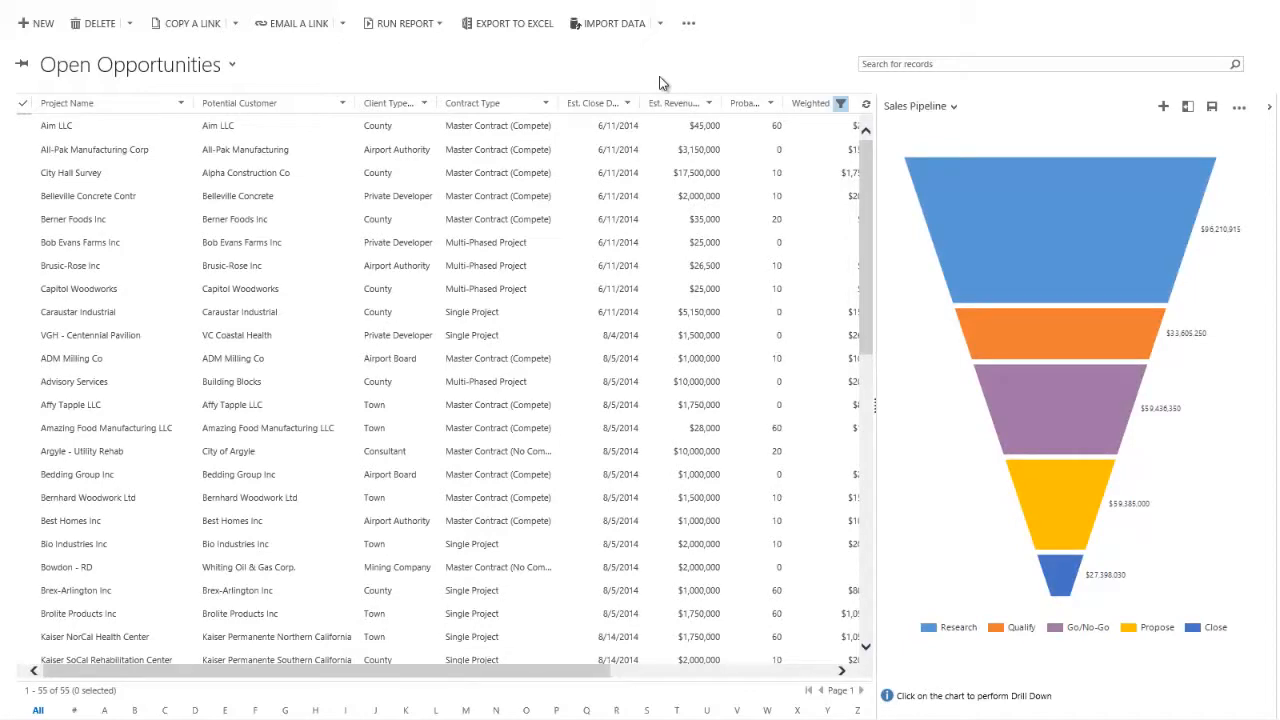
# Export the open opportunities to Excel as a Dynamic PivotTable and maximize the workbook with the PivotChart.
pyautogui.click(512, 28)
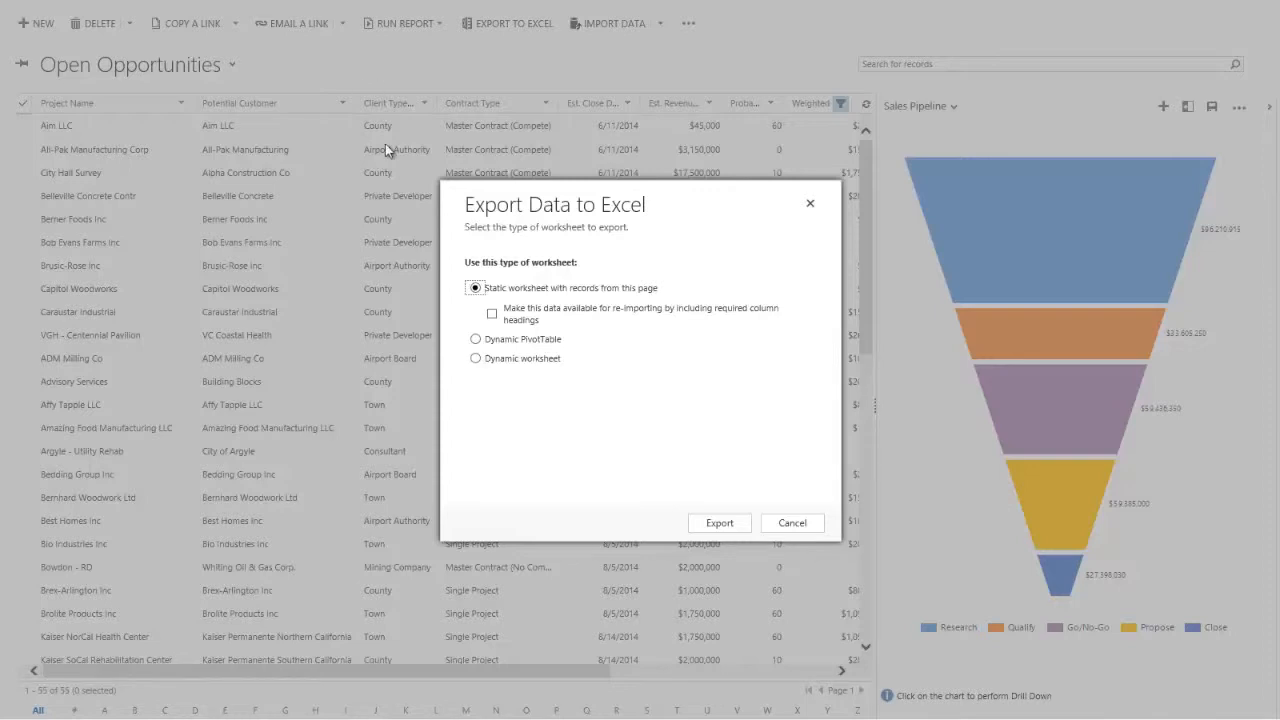
pyautogui.click(476, 340)
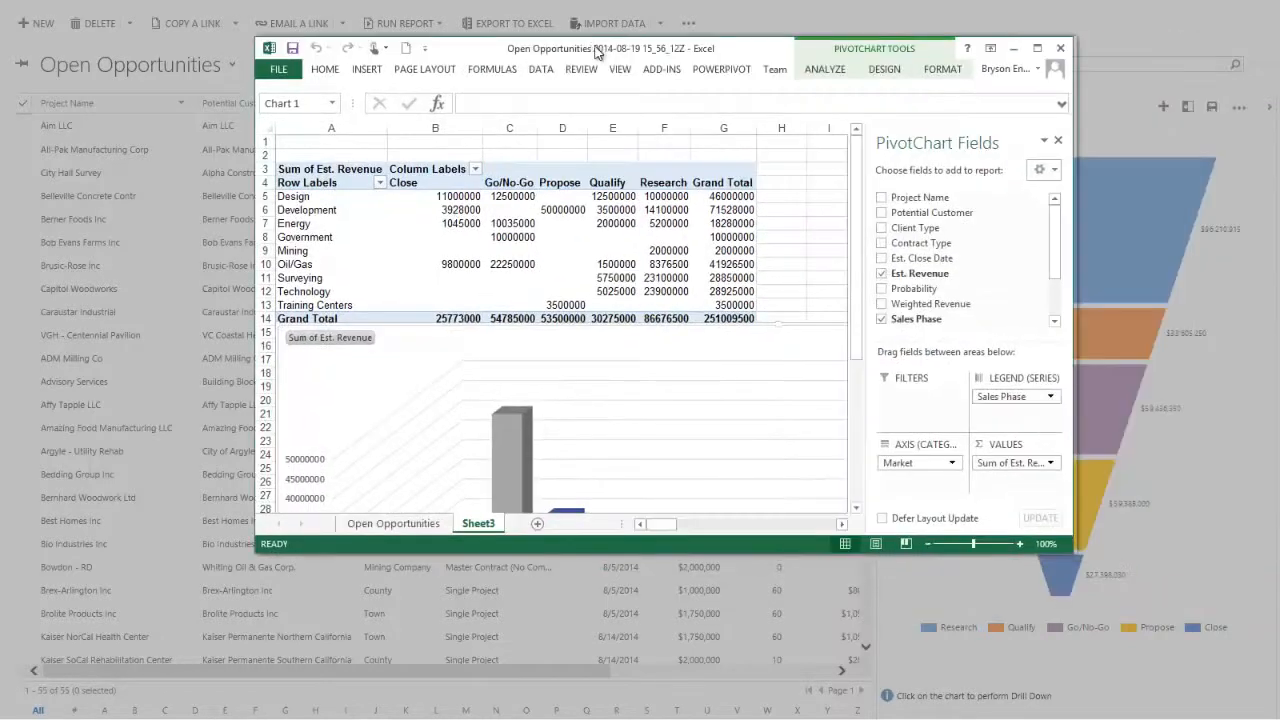
pyautogui.click(914, 46)
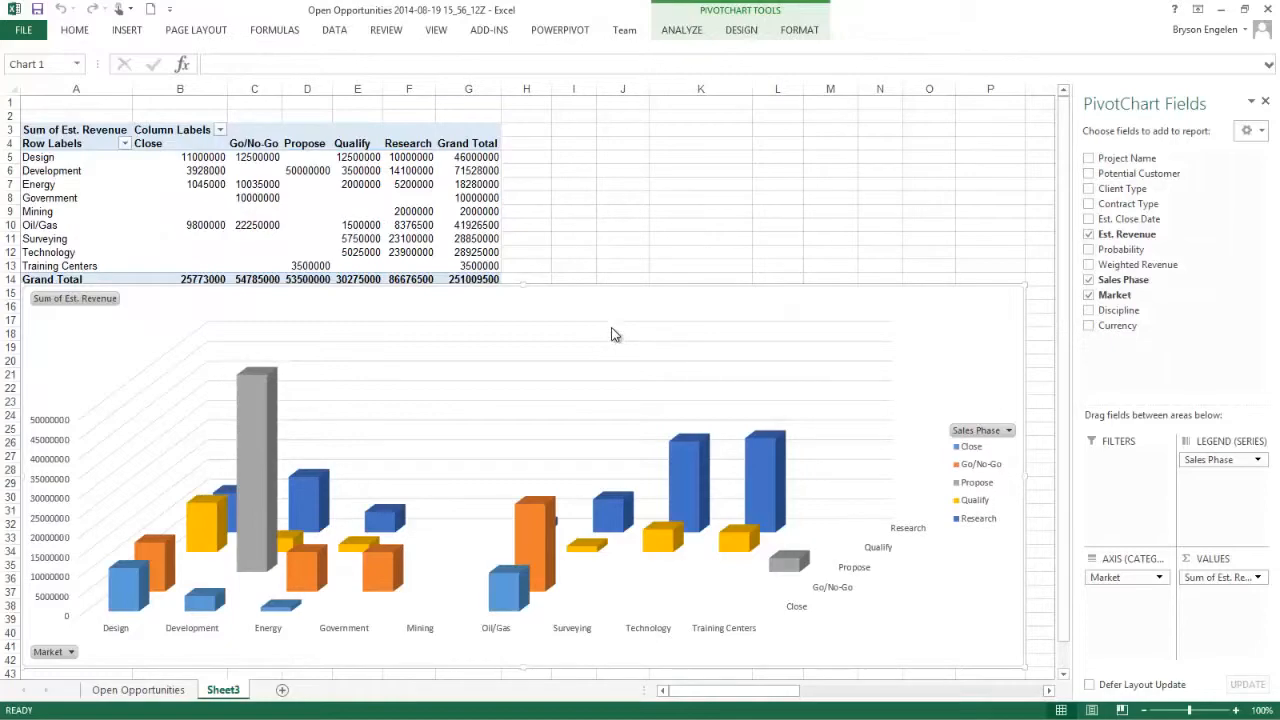
# Check the Open Opportunities source sheet, return to the PivotChart on Sheet3, and refresh the workbook's data from CRM.
pyautogui.click(140, 690)
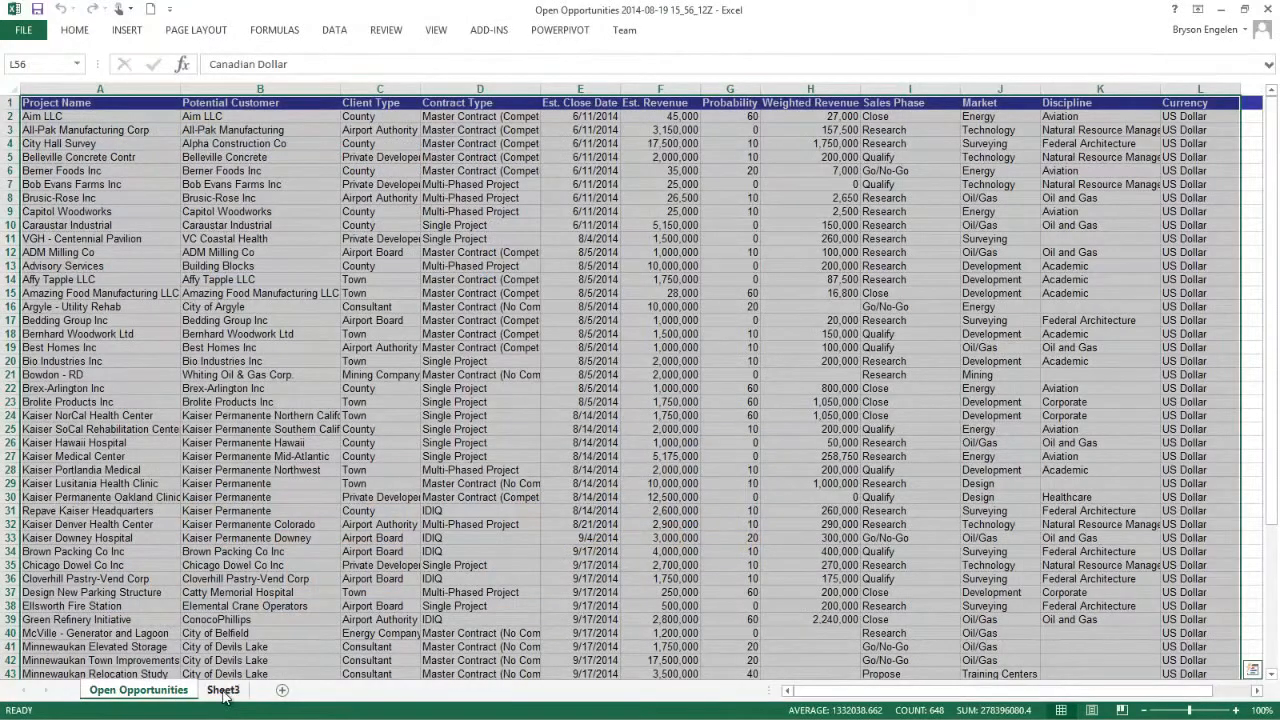
pyautogui.click(222, 690)
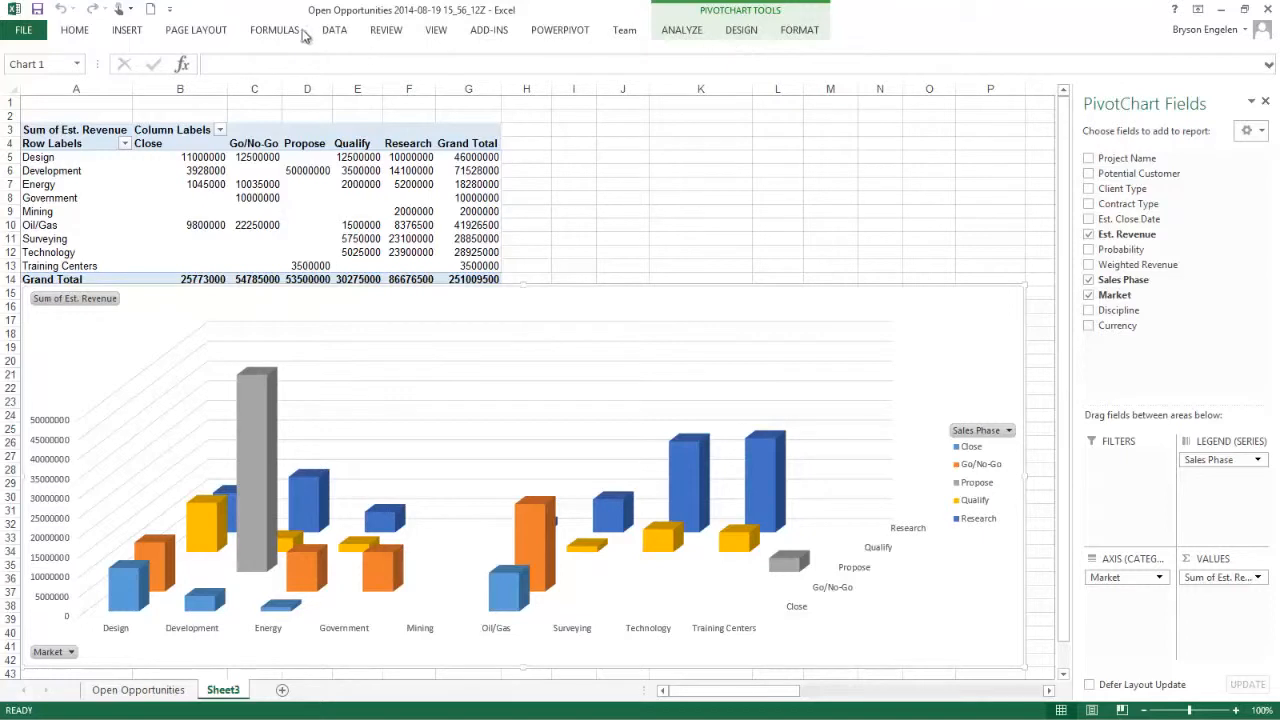
pyautogui.click(334, 30)
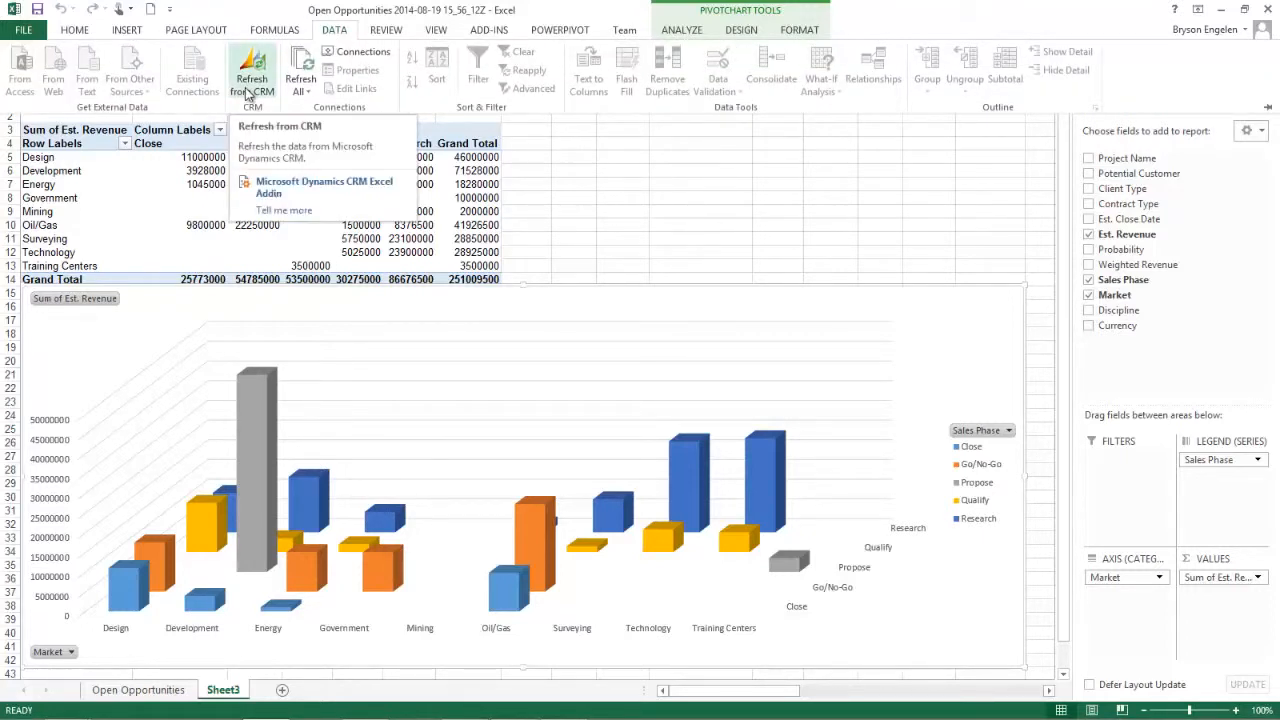
pyautogui.click(250, 85)
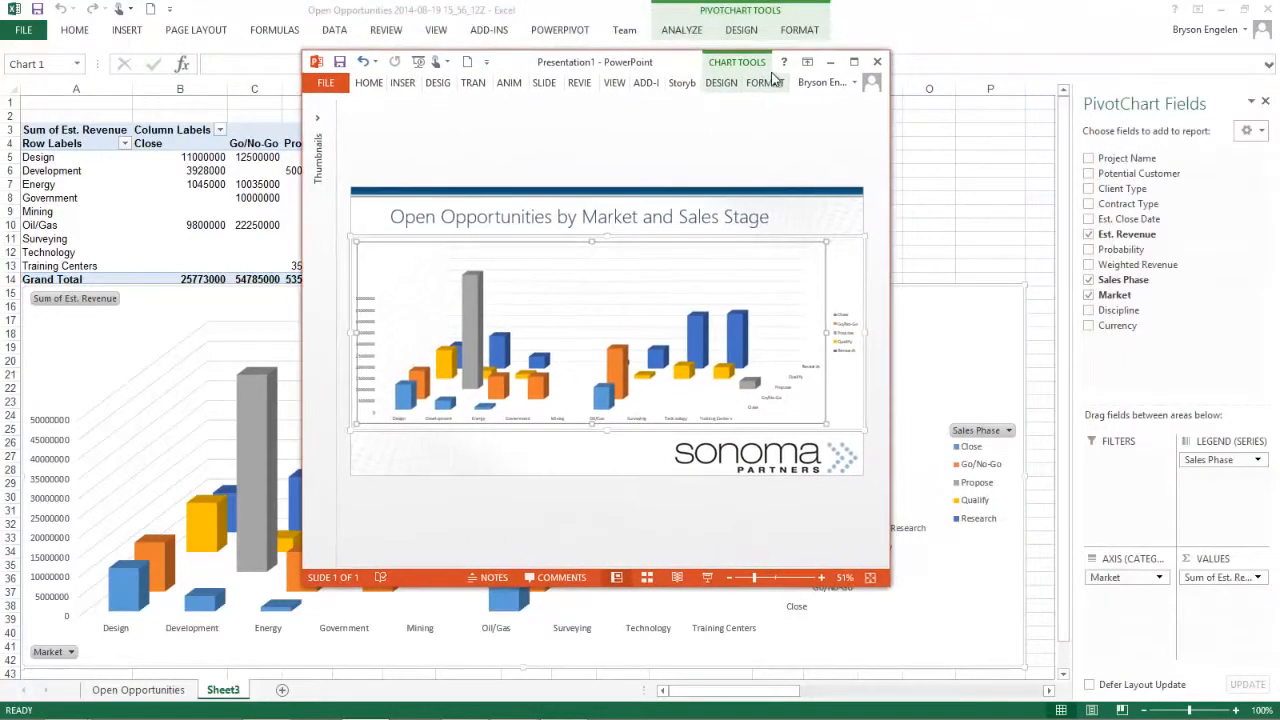
# Maximize the PowerPoint presentation containing the opportunities chart, and bring up the chart's design options.
pyautogui.click(852, 62)
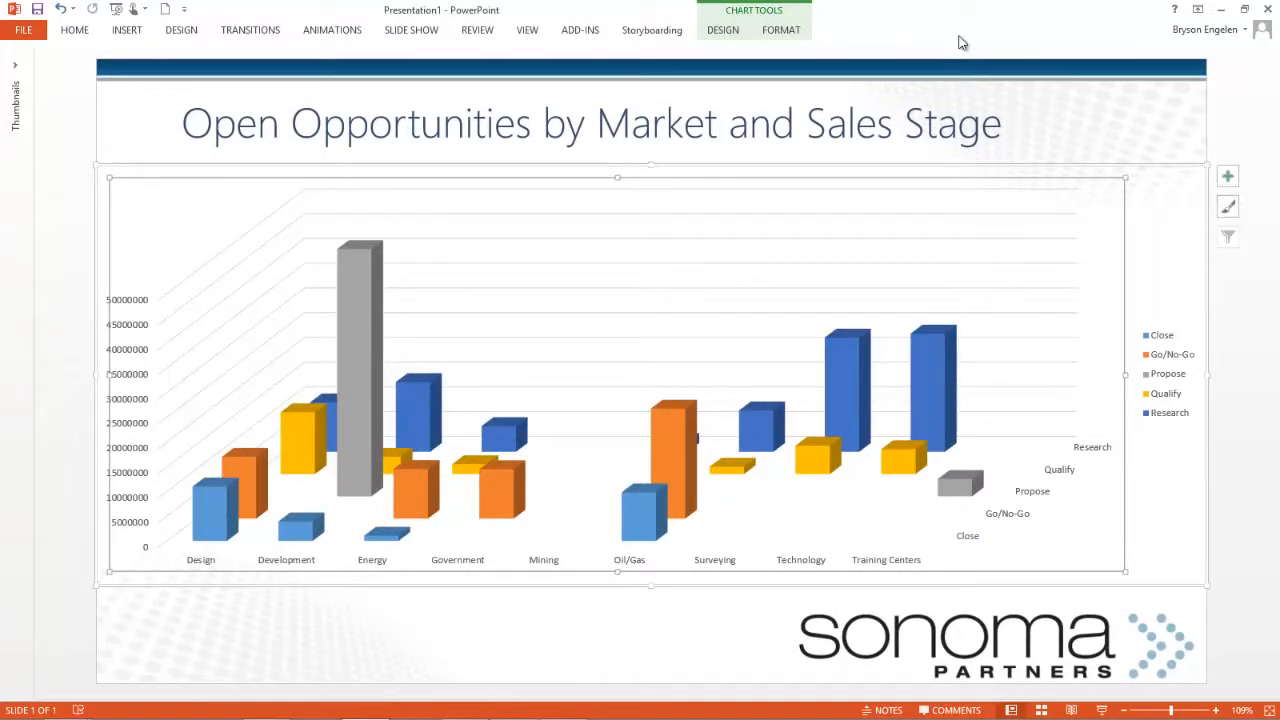
pyautogui.click(930, 241)
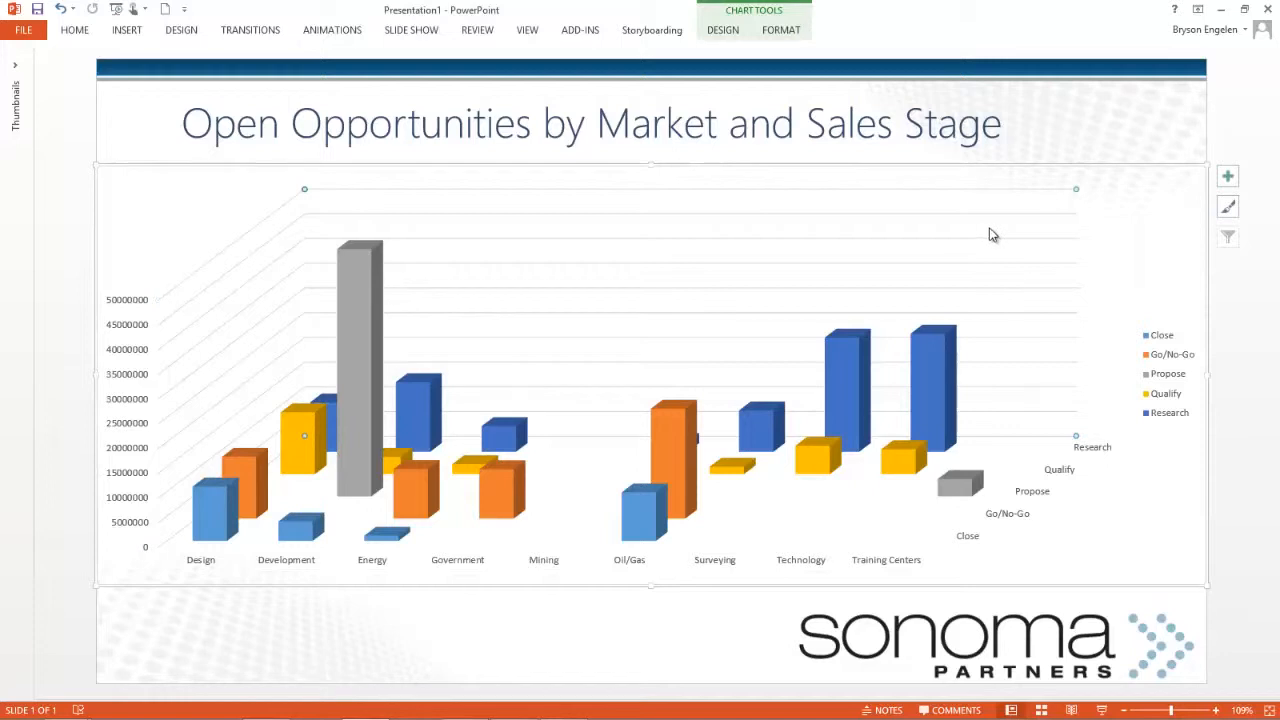
pyautogui.click(724, 31)
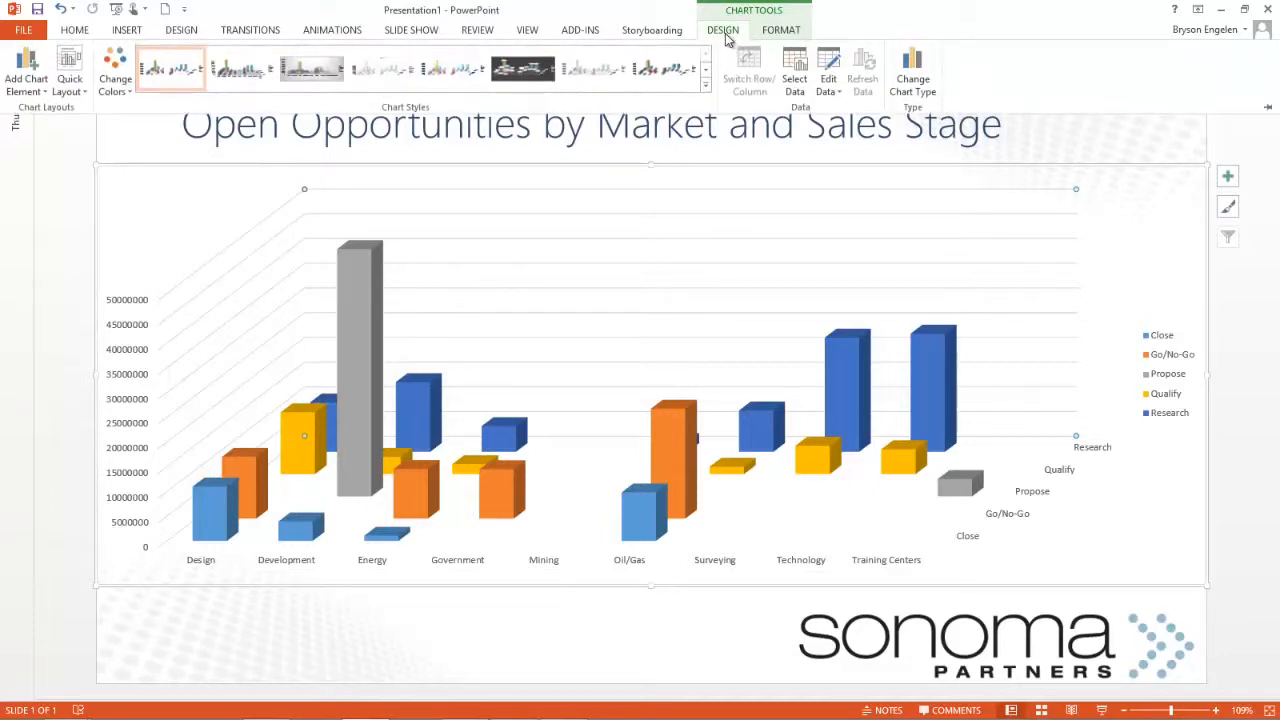